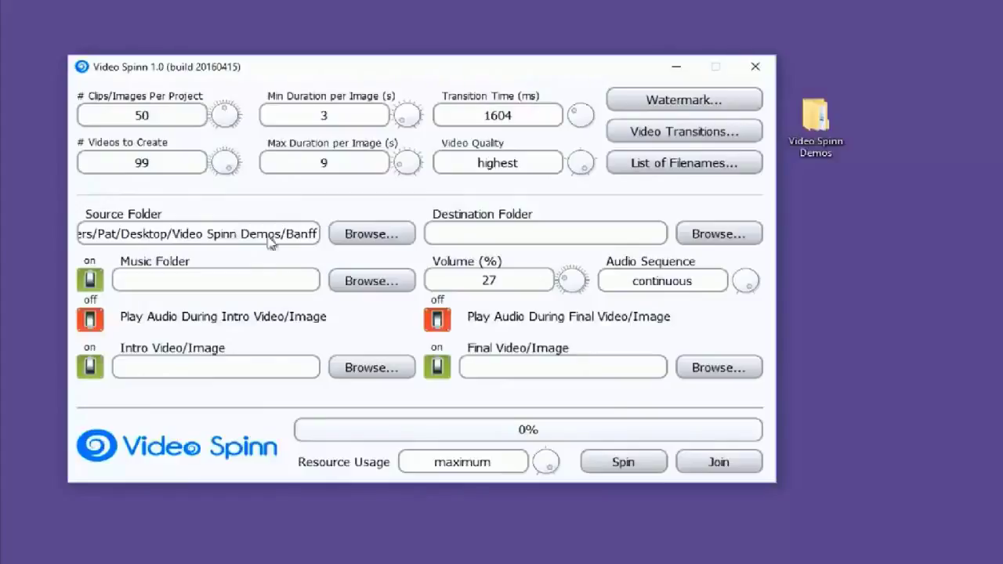
# Choose the Banff folder inside Video Spinn Demos as the source folder
pyautogui.click(360, 232)
pyautogui.doubleClick(196, 190)
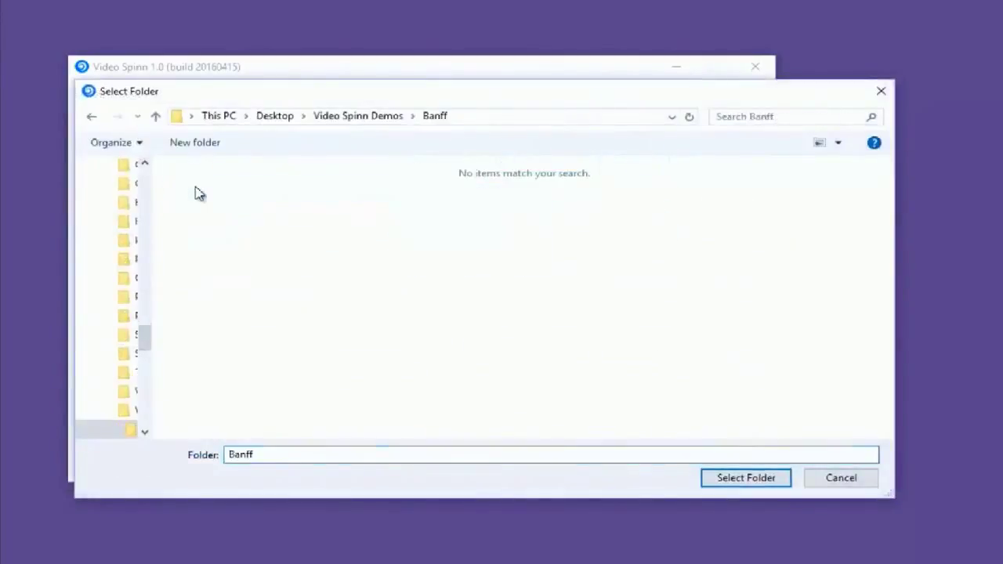
pyautogui.click(772, 480)
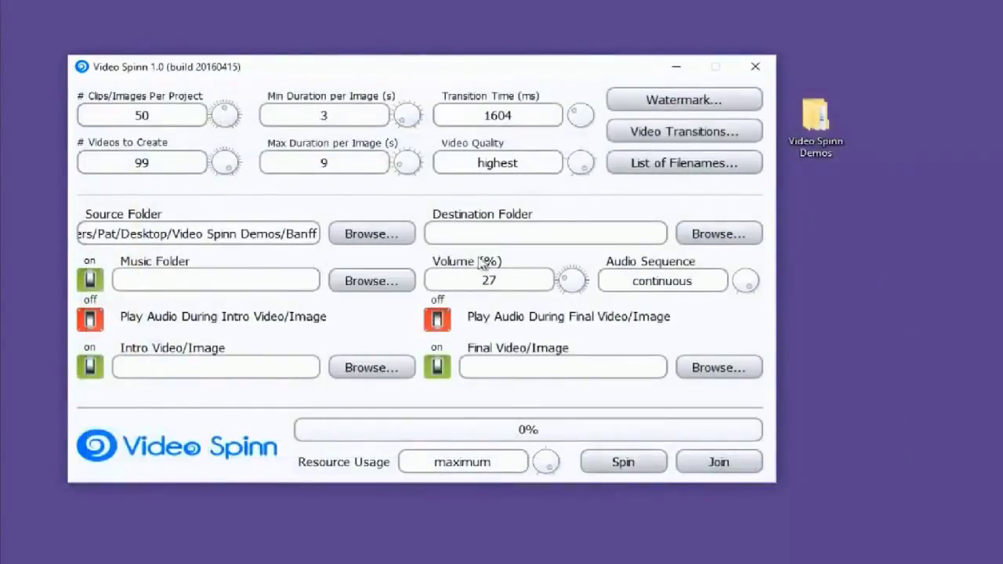
# Set the destination folder to the Video Spinn Demos folder on the Desktop
pyautogui.click(715, 233)
pyautogui.click(388, 116)
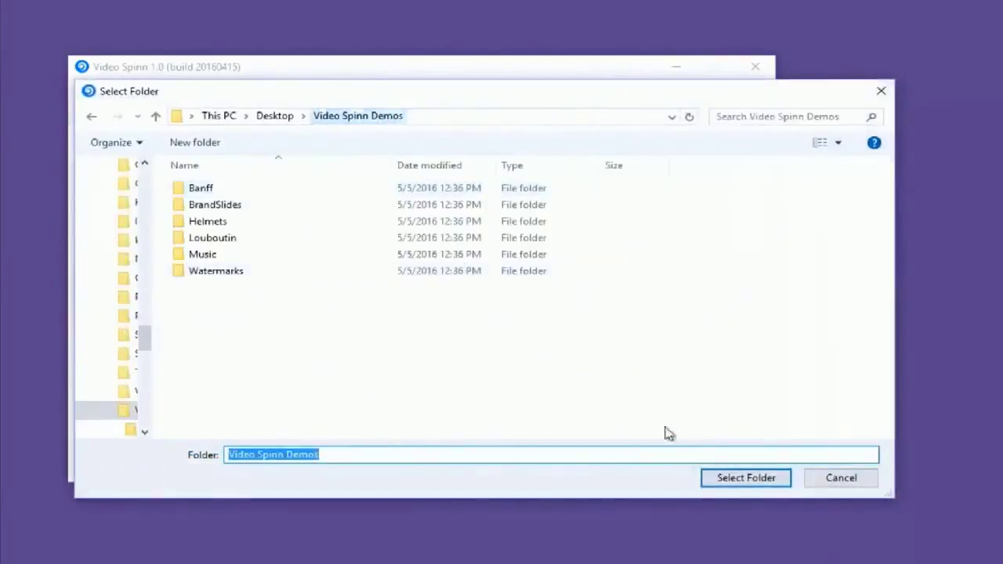
pyautogui.click(759, 480)
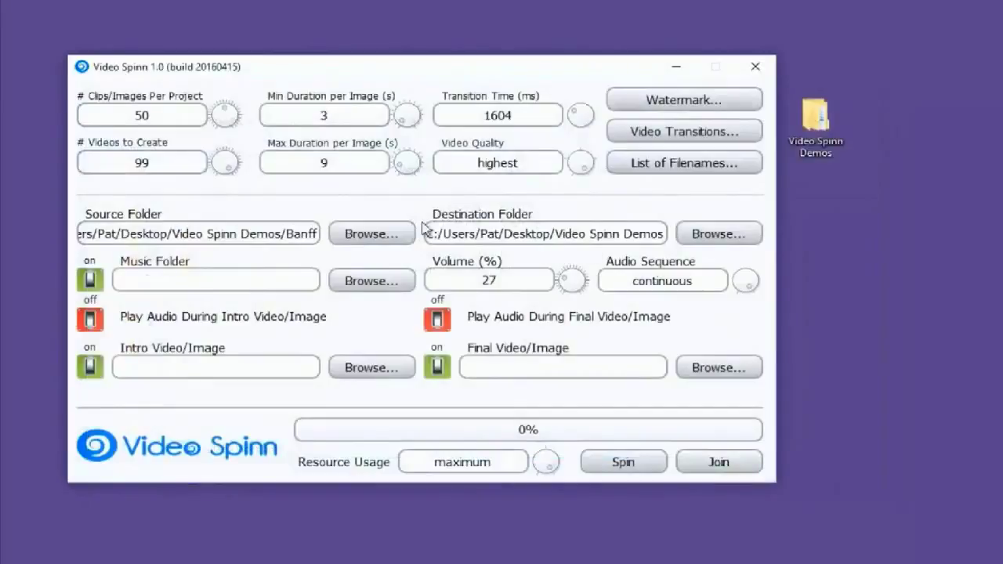
# Set the number of clips/images per project to 6 and the number of videos to create to 5
pyautogui.moveTo(155, 115)
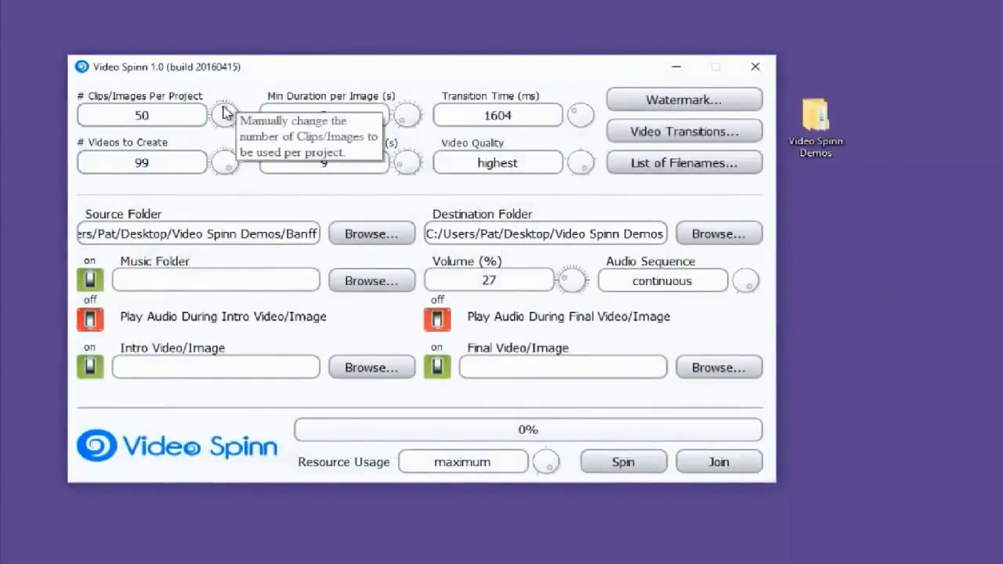
pyautogui.moveTo(224, 114); pyautogui.dragTo(77, 120)
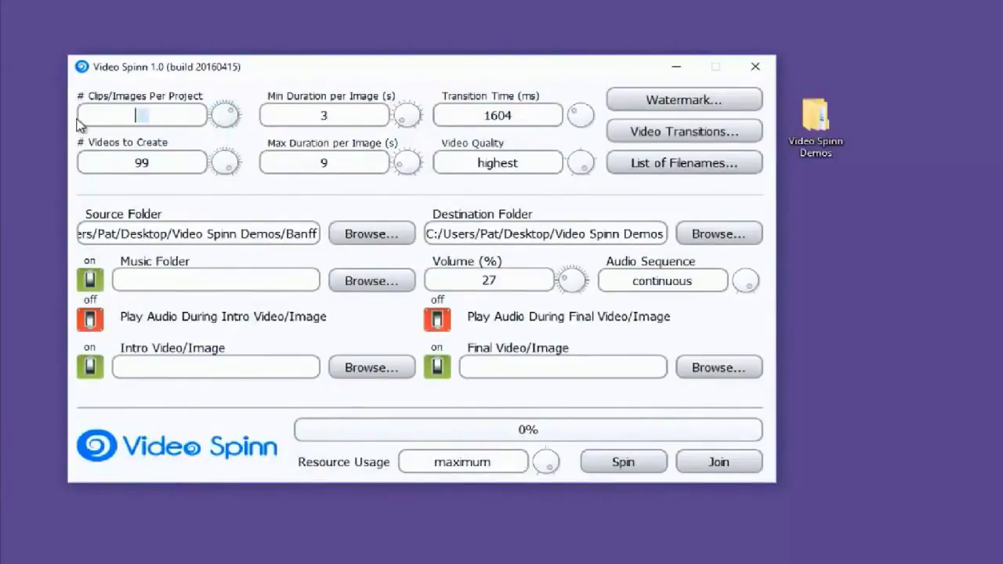
pyautogui.write('6')
pyautogui.moveTo(149, 165); pyautogui.dragTo(76, 170)
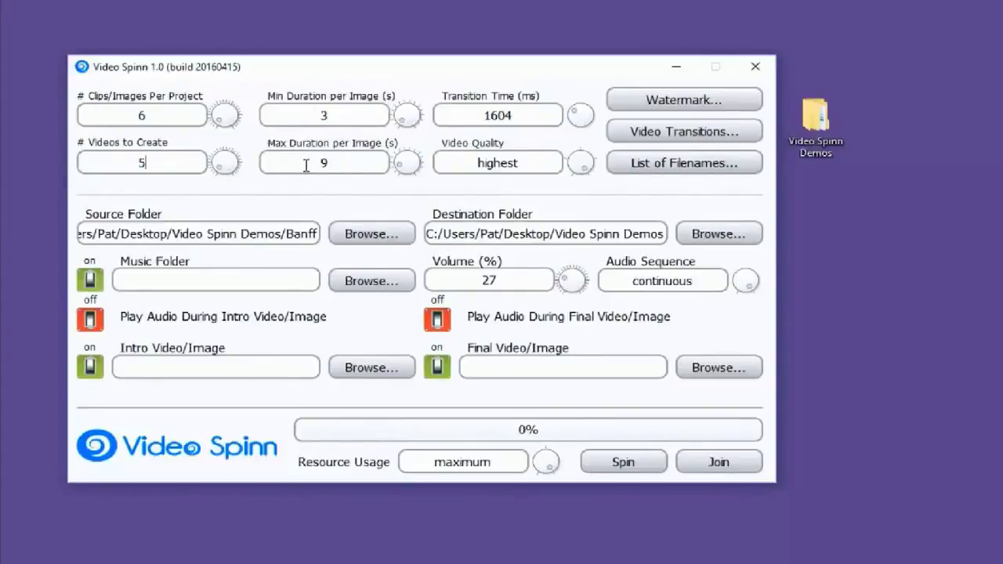
pyautogui.moveTo(309, 165)
pyautogui.moveTo(404, 100)
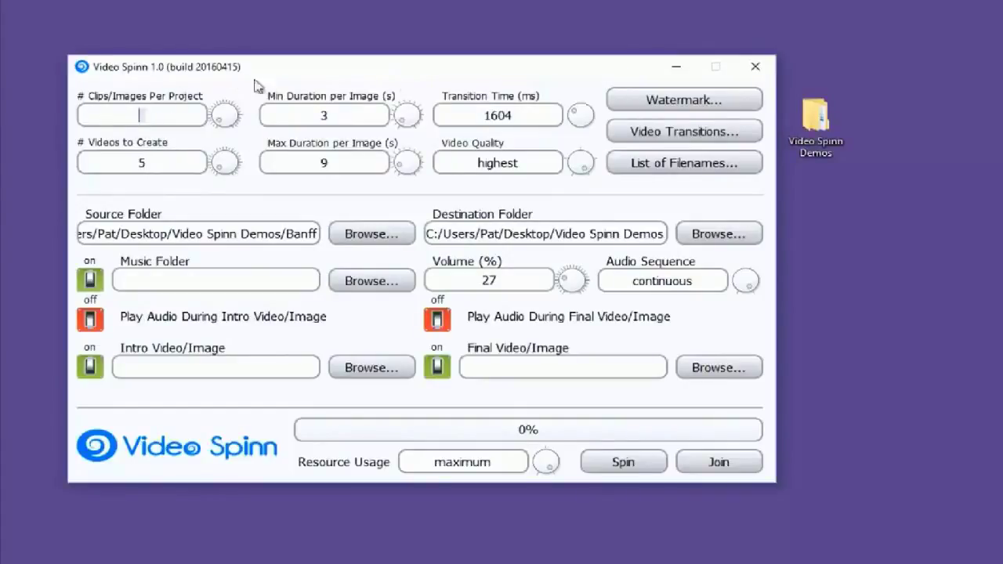
pyautogui.write('6')
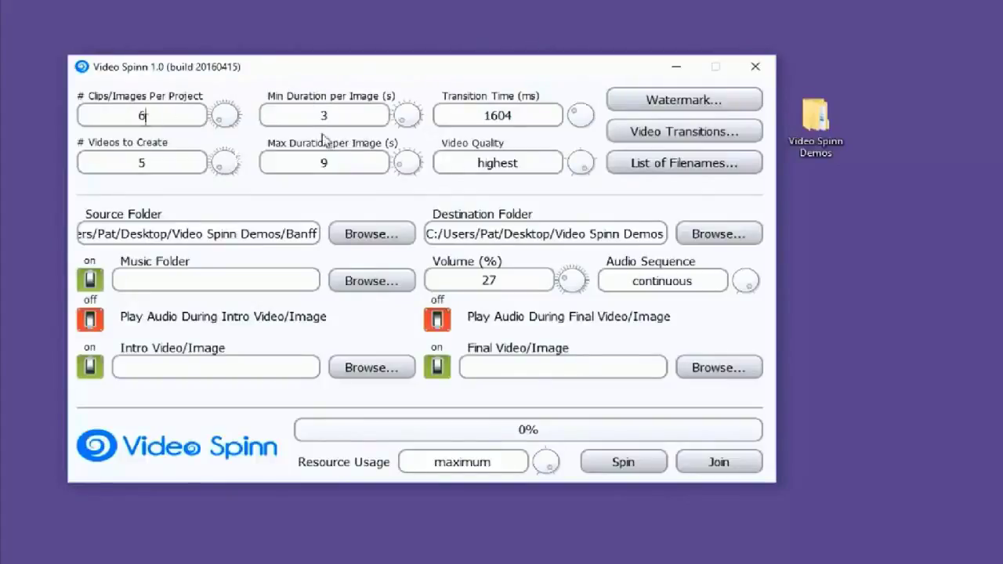
# Set the minimum duration per image to 3 seconds and the maximum to 5 seconds
pyautogui.press('BackSpace')
pyautogui.write('3')
pyautogui.press('BackSpace')
pyautogui.write('5')
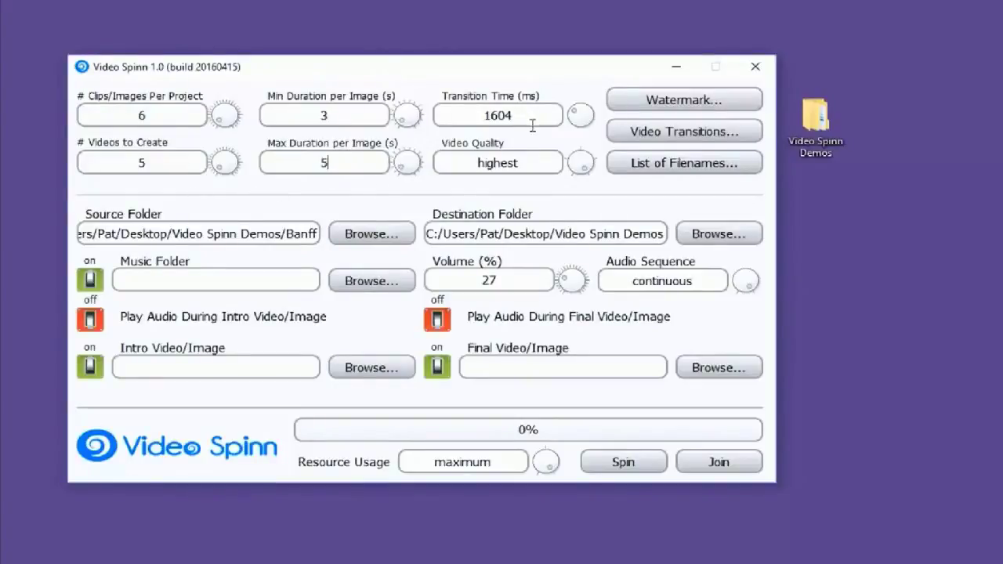
# Limit the video transitions to Cross Dissolve, Fade to Black and Fade to White, removing Slide from Top and Zoom from Center
pyautogui.click(696, 134)
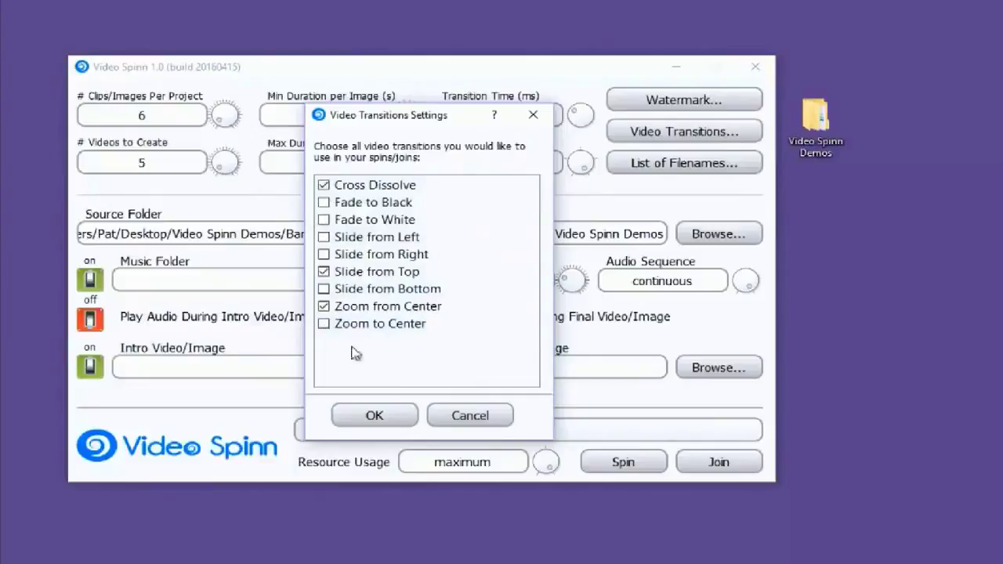
pyautogui.click(324, 272)
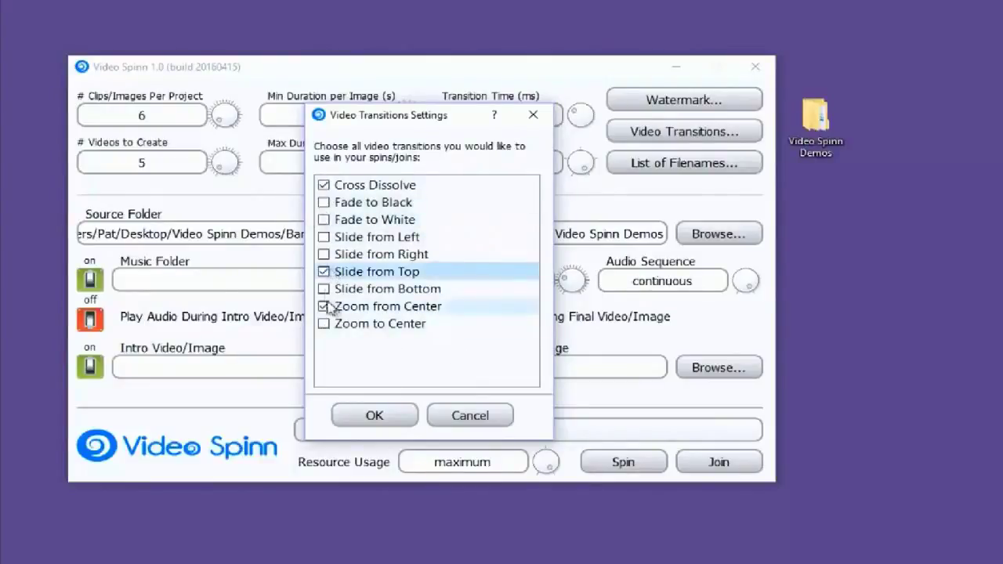
pyautogui.click(324, 203)
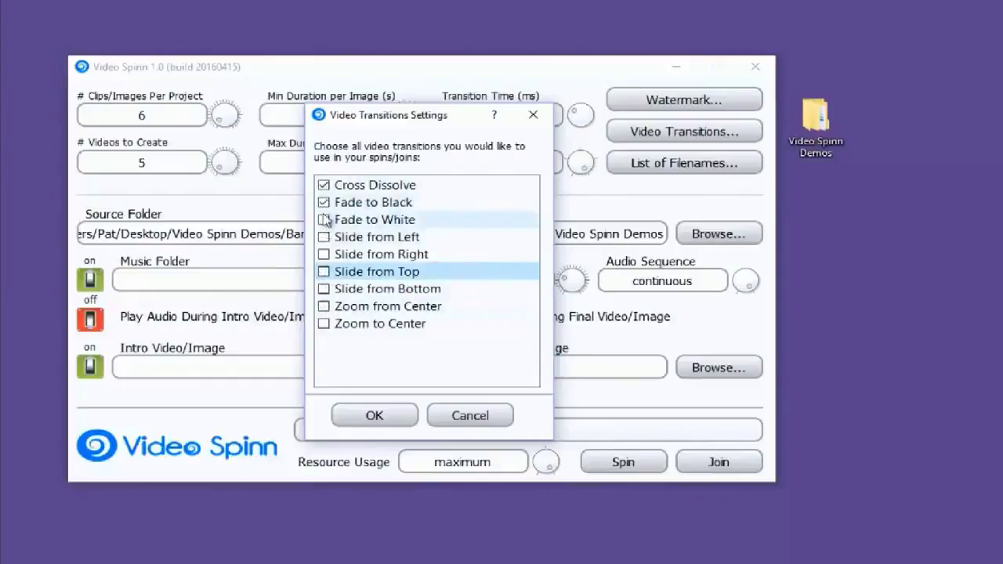
pyautogui.click(331, 220)
pyautogui.click(371, 415)
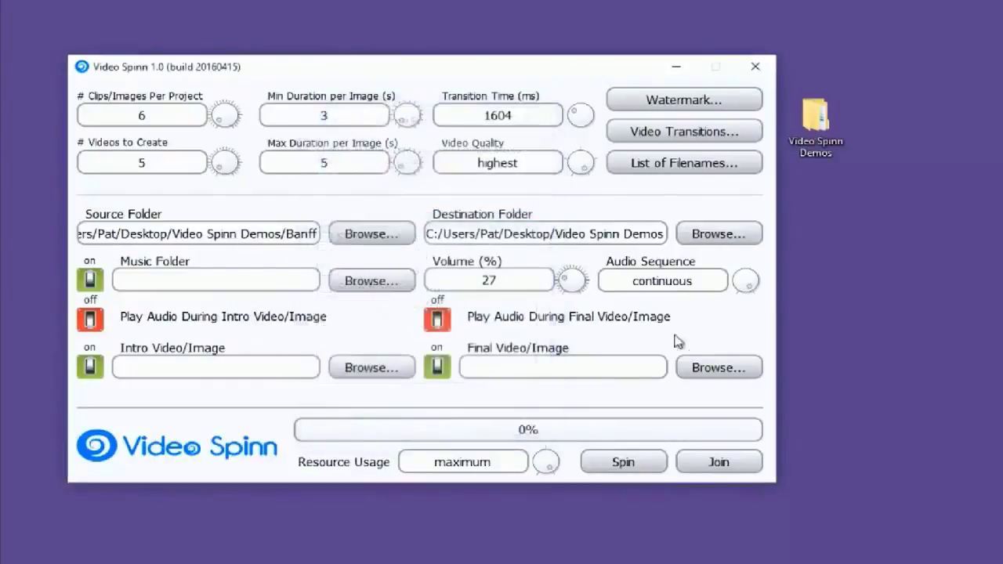
# Set the transition time to 500 ms and the video quality to high
pyautogui.moveTo(518, 115); pyautogui.dragTo(464, 117)
pyautogui.write('500')
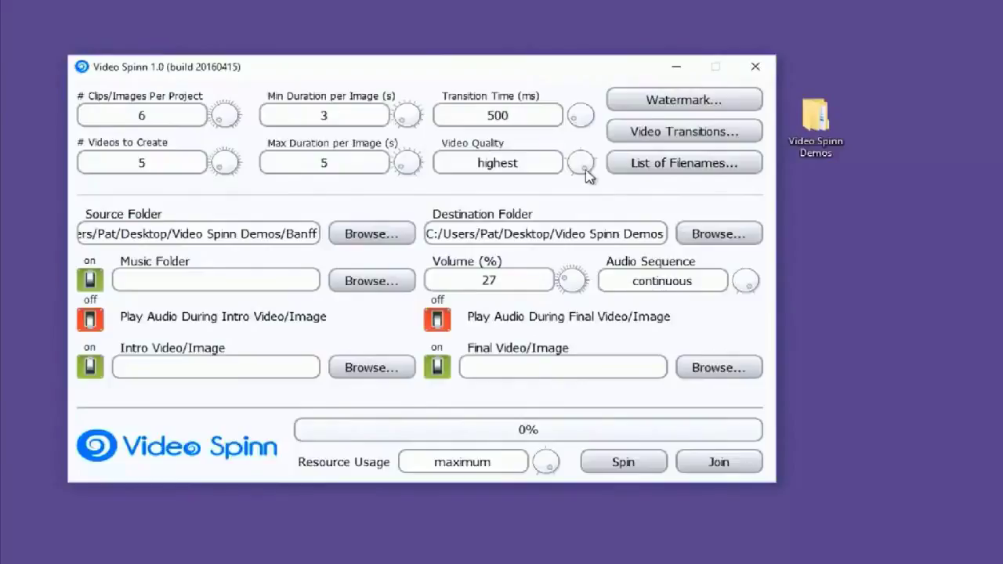
pyautogui.scroll(-1, 590, 171)
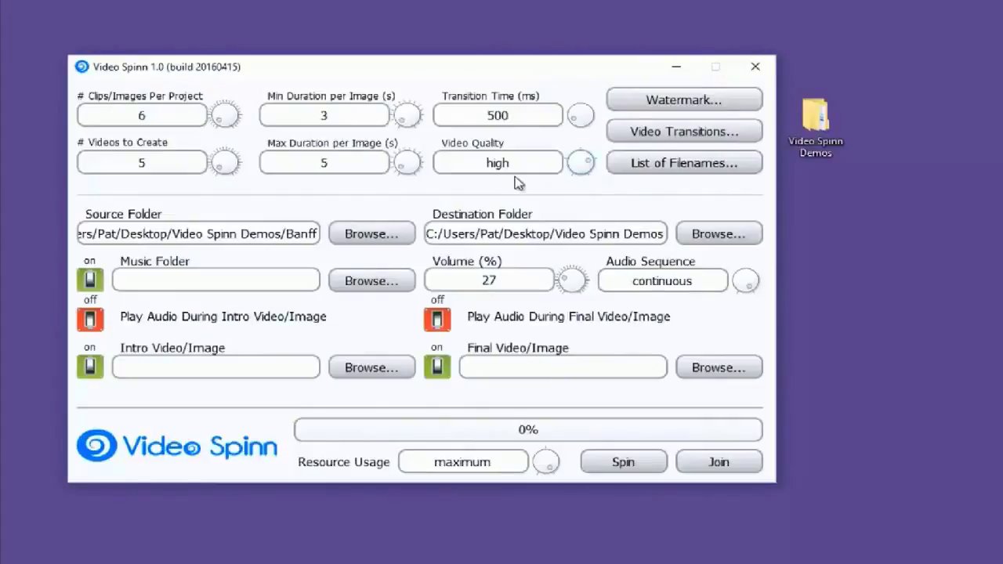
# Enable the watermark and use Banff.png from the Watermarks folder as its image
pyautogui.click(707, 103)
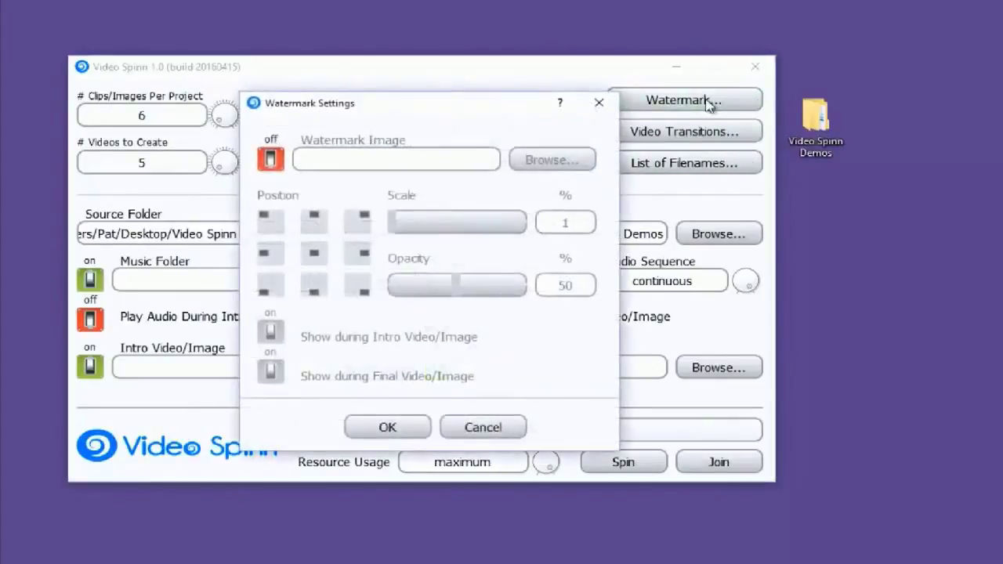
pyautogui.click(271, 161)
pyautogui.click(536, 164)
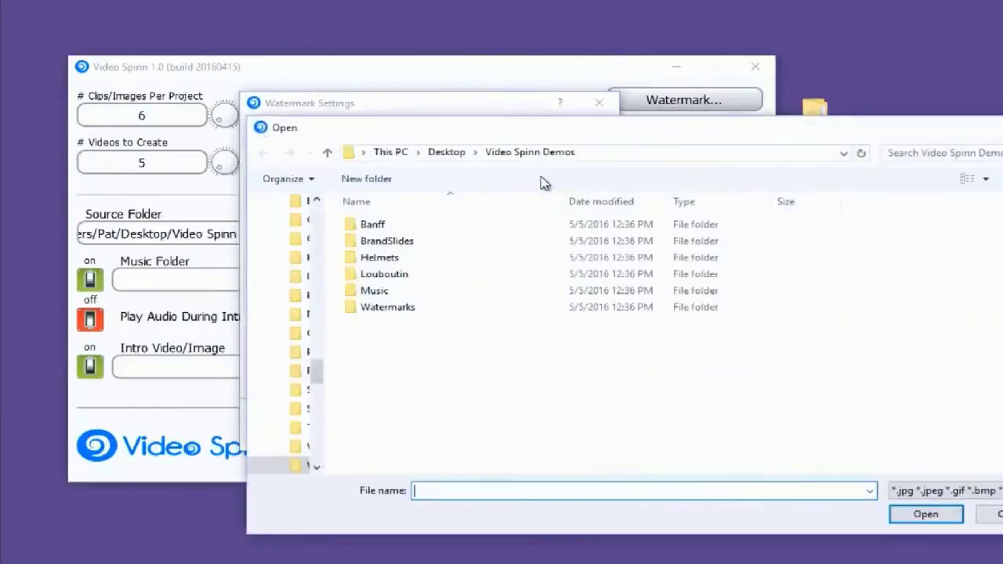
pyautogui.doubleClick(377, 310)
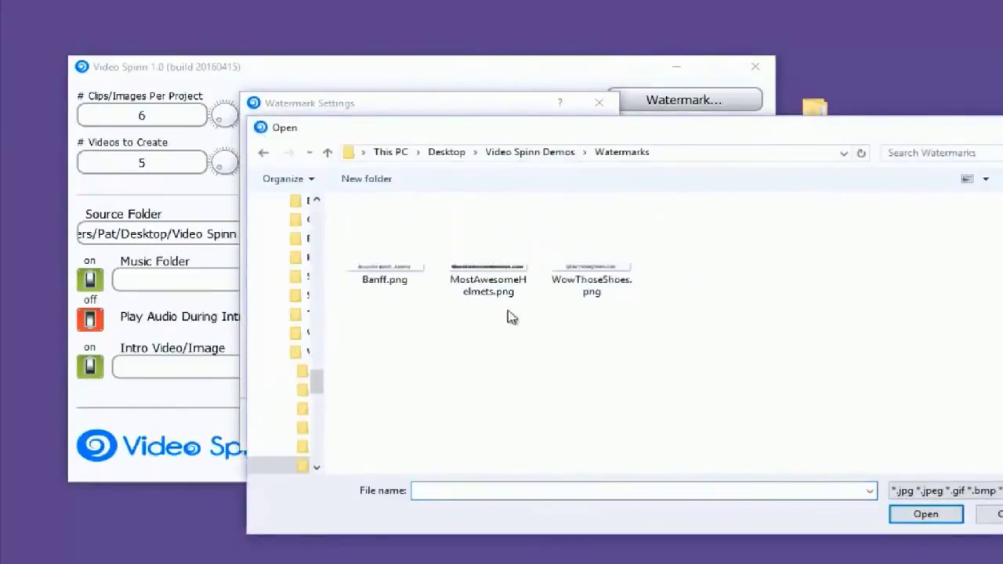
pyautogui.doubleClick(382, 269)
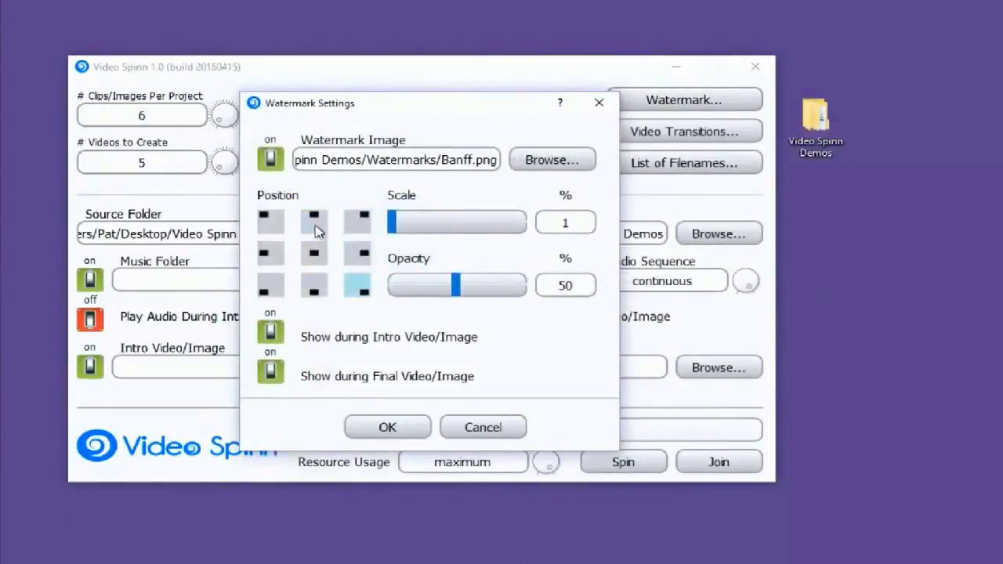
# Place the watermark at top centre with 100% scale, and disable it during the intro and final video/image
pyautogui.click(318, 230)
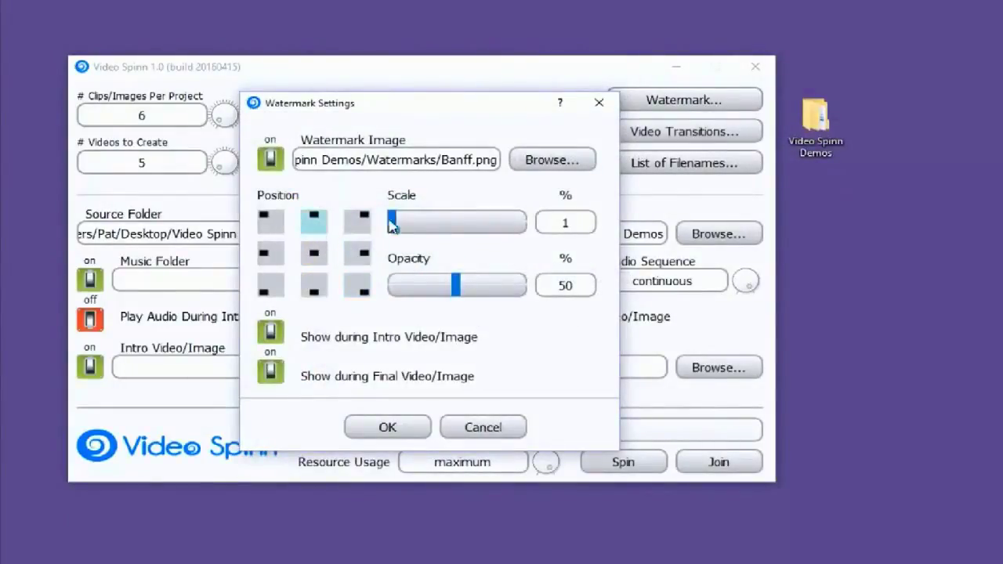
pyautogui.moveTo(392, 225); pyautogui.dragTo(549, 224)
pyautogui.click(271, 332)
pyautogui.click(271, 372)
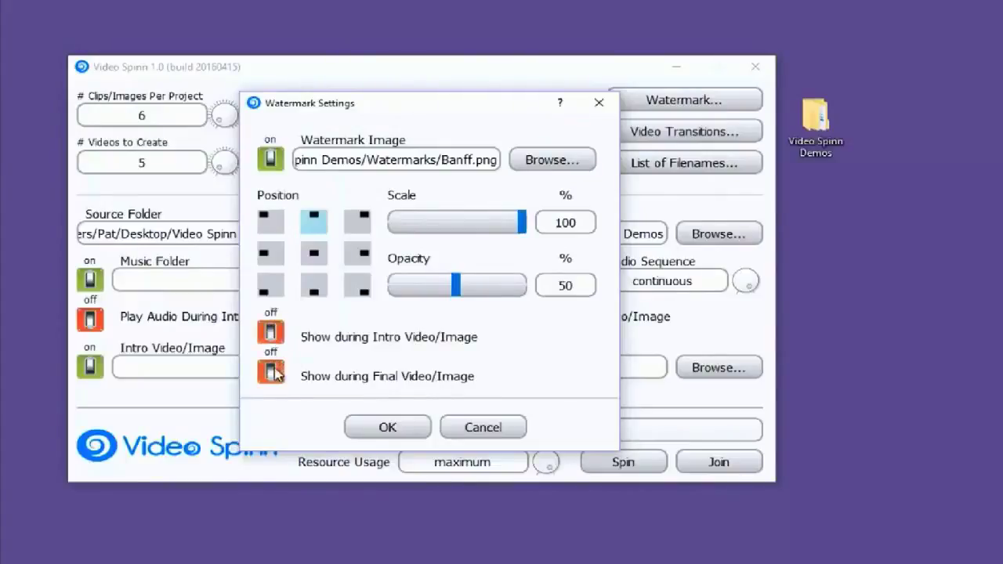
pyautogui.click(401, 433)
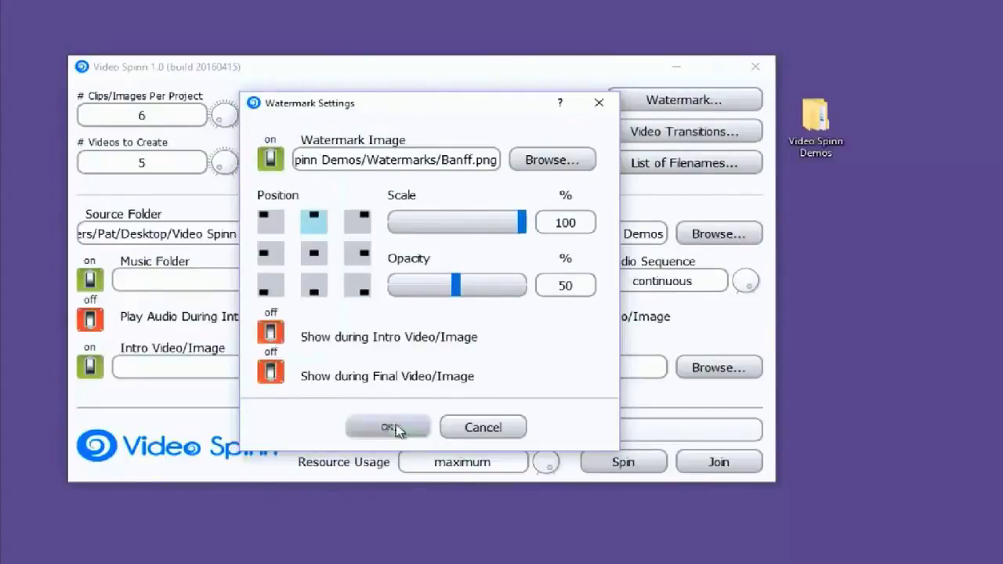
# Keep background music enabled and choose the Music folder inside Video Spinn Demos as the music folder
pyautogui.click(90, 281)
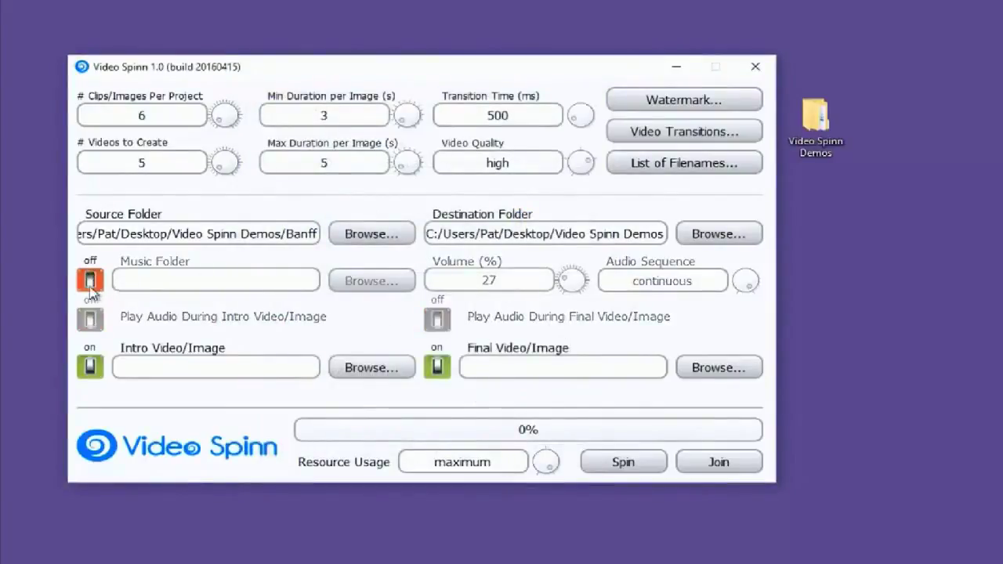
pyautogui.click(91, 286)
pyautogui.click(356, 283)
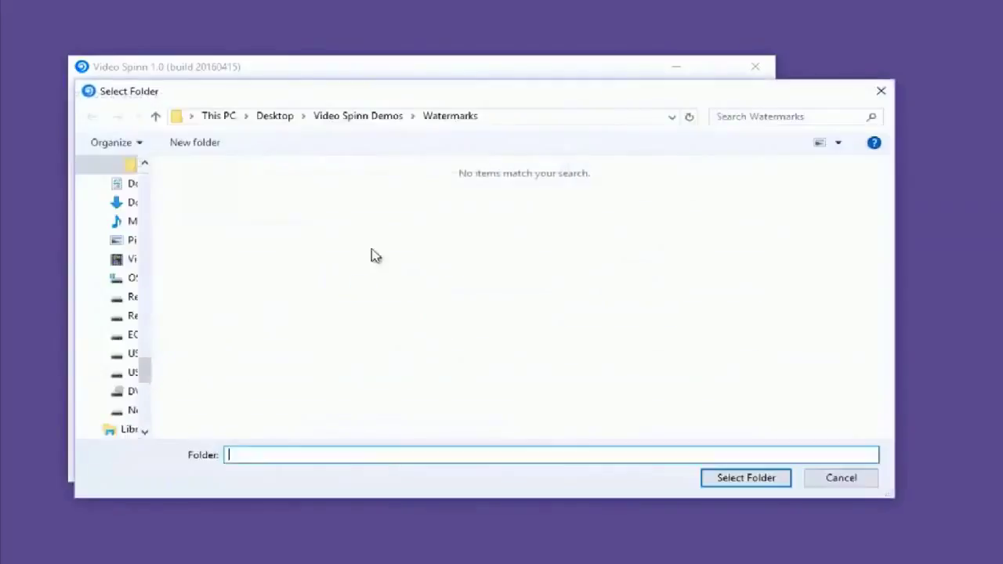
pyautogui.click(380, 119)
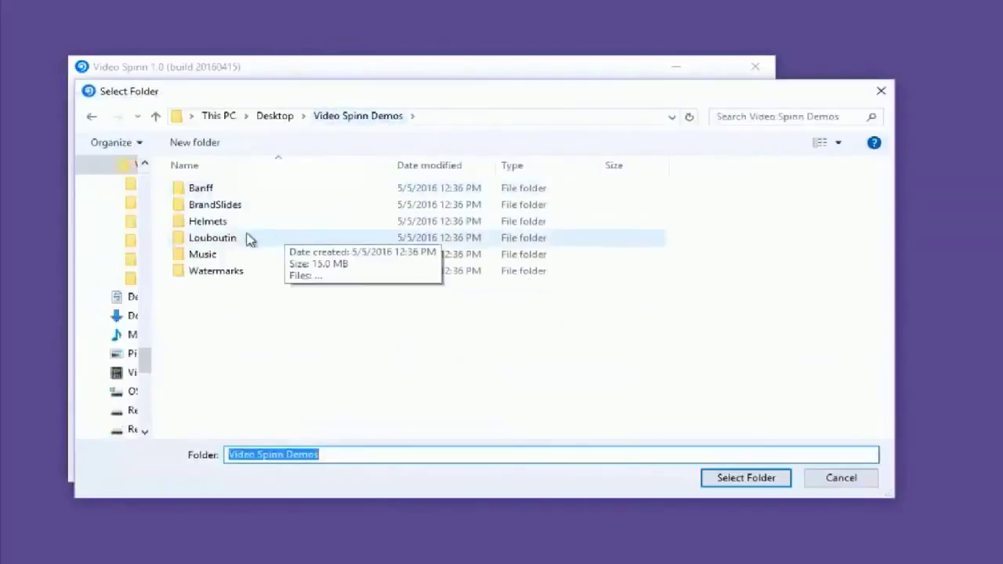
pyautogui.doubleClick(217, 264)
pyautogui.click(748, 477)
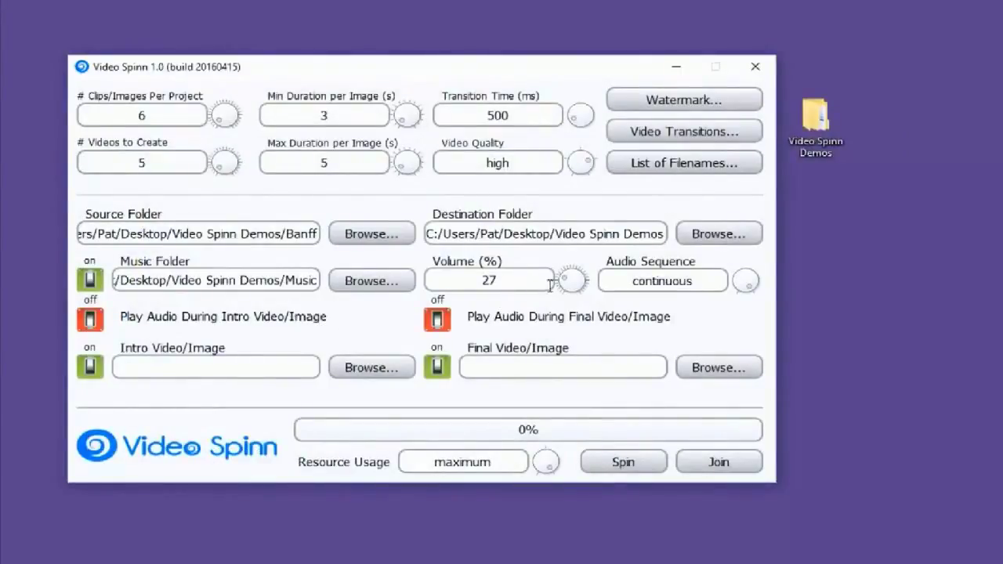
# Set the music to 50% volume and random sequence, and enable audio during both the intro and final video/image
pyautogui.moveTo(551, 284); pyautogui.dragTo(428, 281)
pyautogui.click(751, 284)
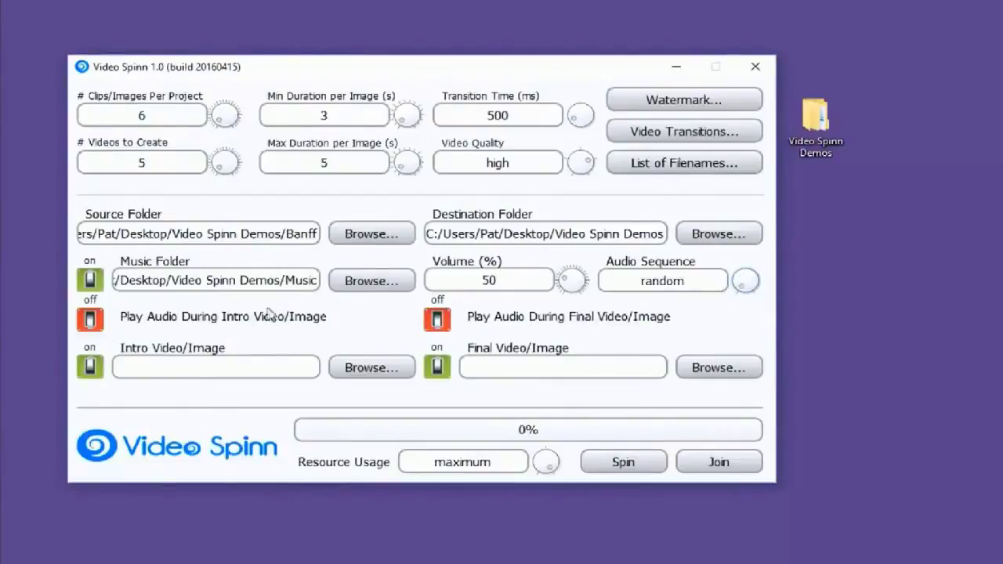
pyautogui.click(91, 327)
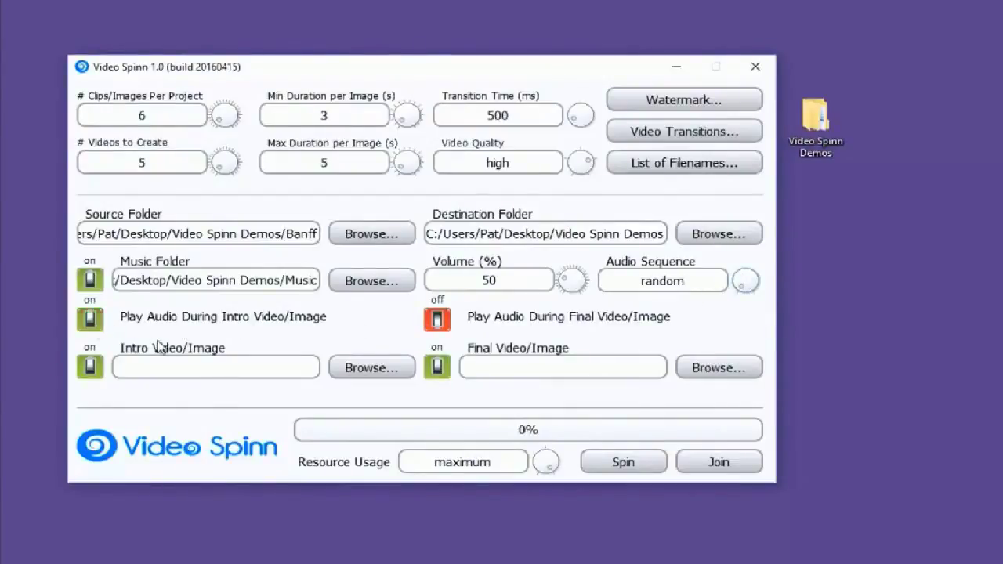
pyautogui.click(437, 321)
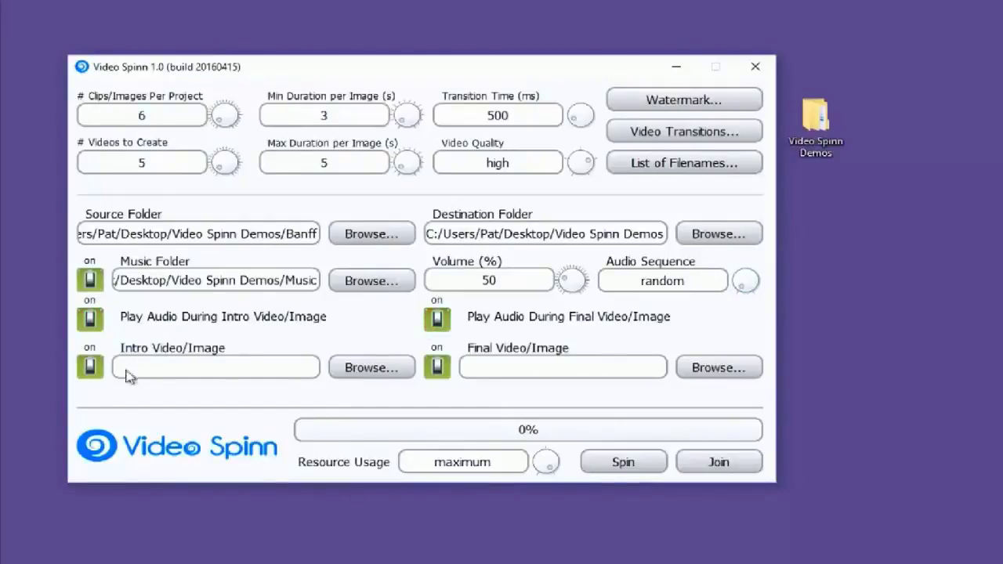
# Choose Banff.jpg from the BrandSlides folder as the intro image
pyautogui.click(375, 371)
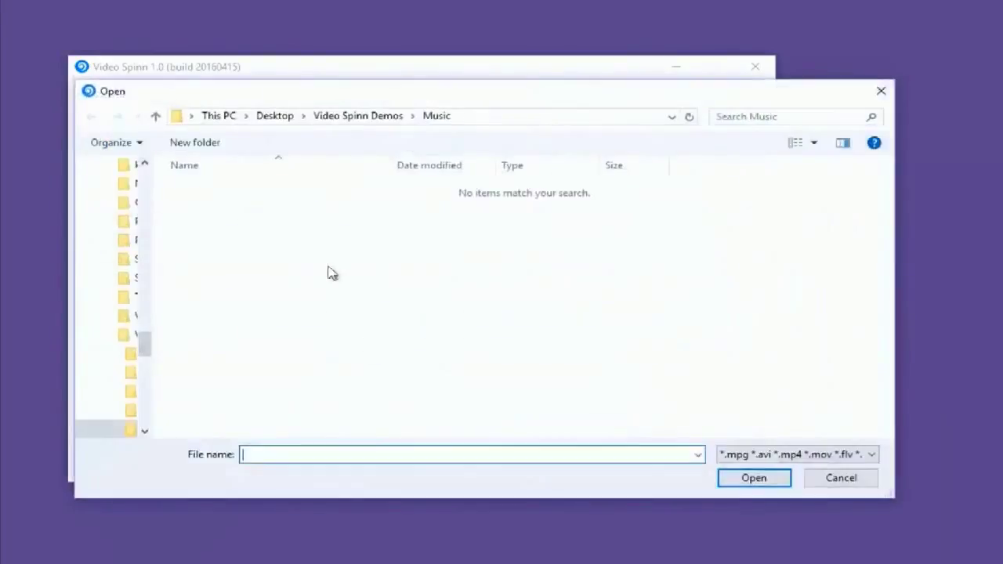
pyautogui.click(344, 116)
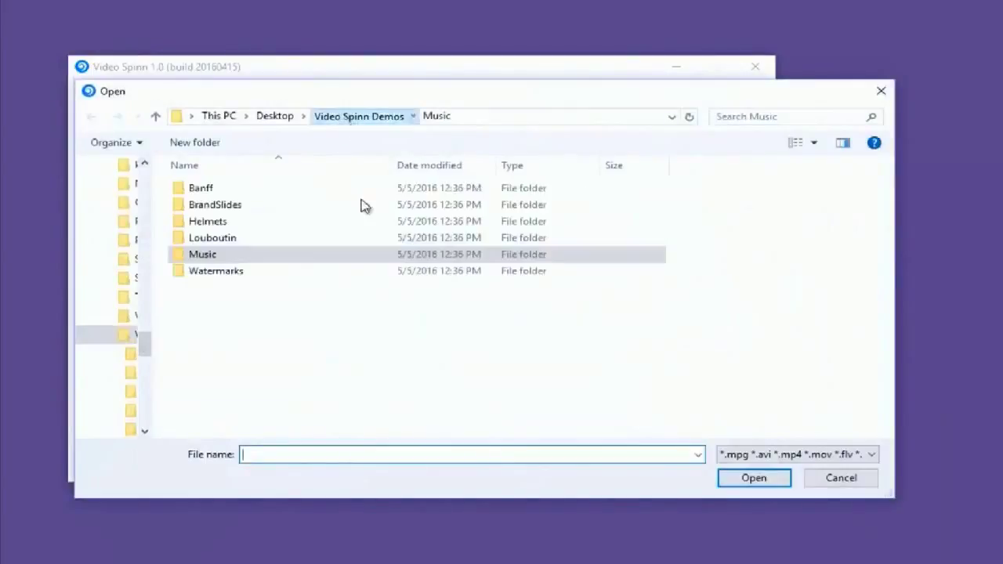
pyautogui.doubleClick(238, 204)
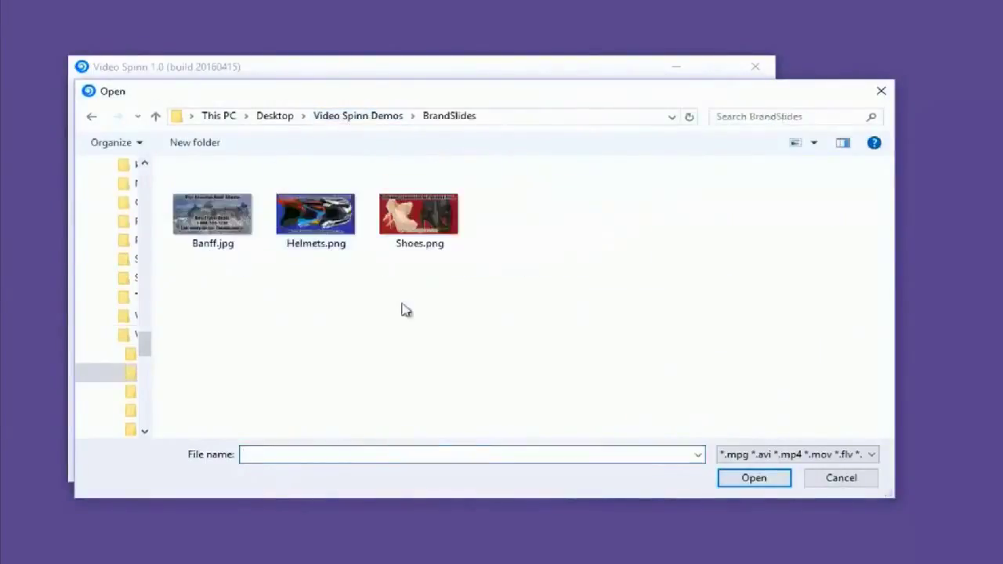
pyautogui.click(221, 221)
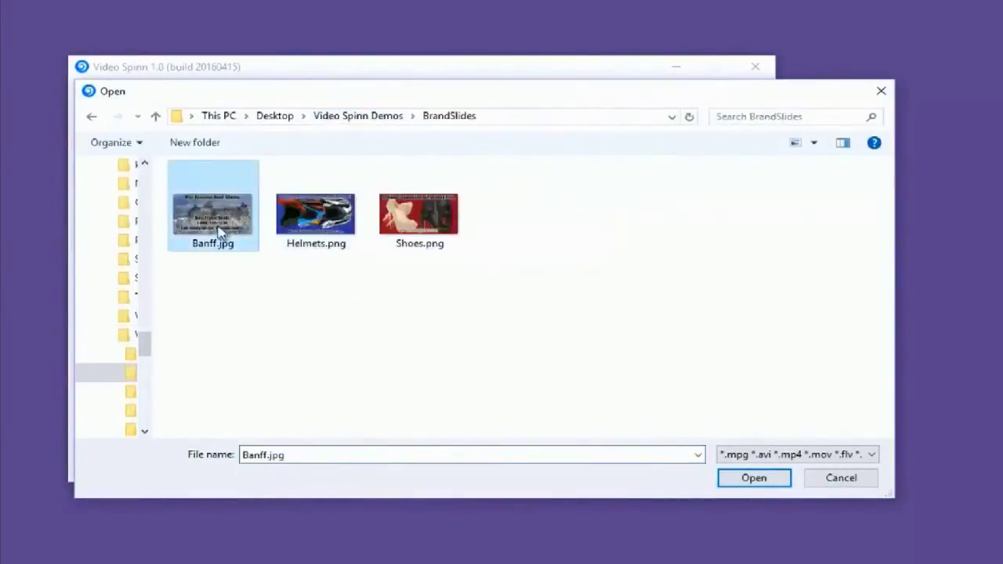
pyautogui.doubleClick(221, 222)
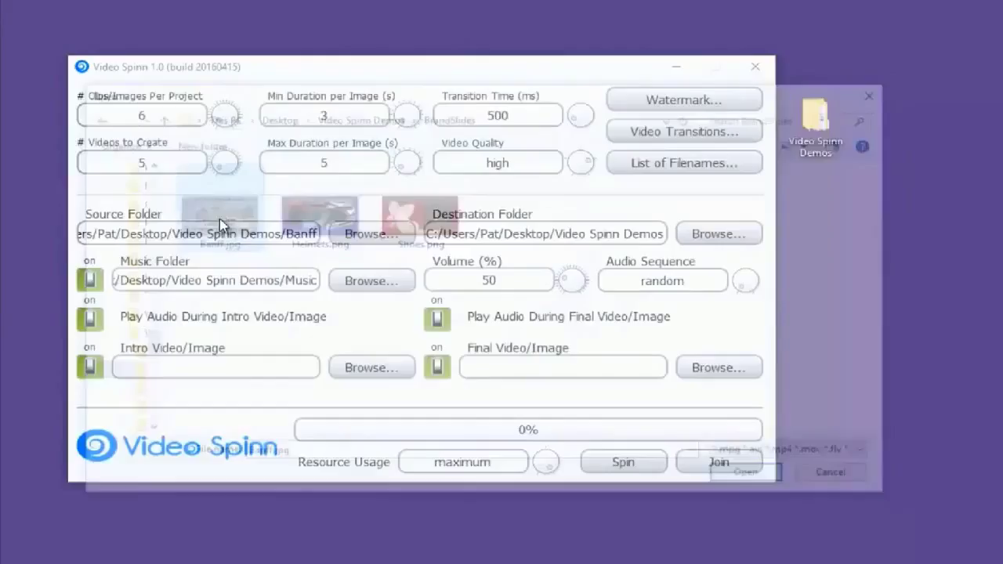
# Choose Banff.jpg from the BrandSlides folder as the final image
pyautogui.click(703, 375)
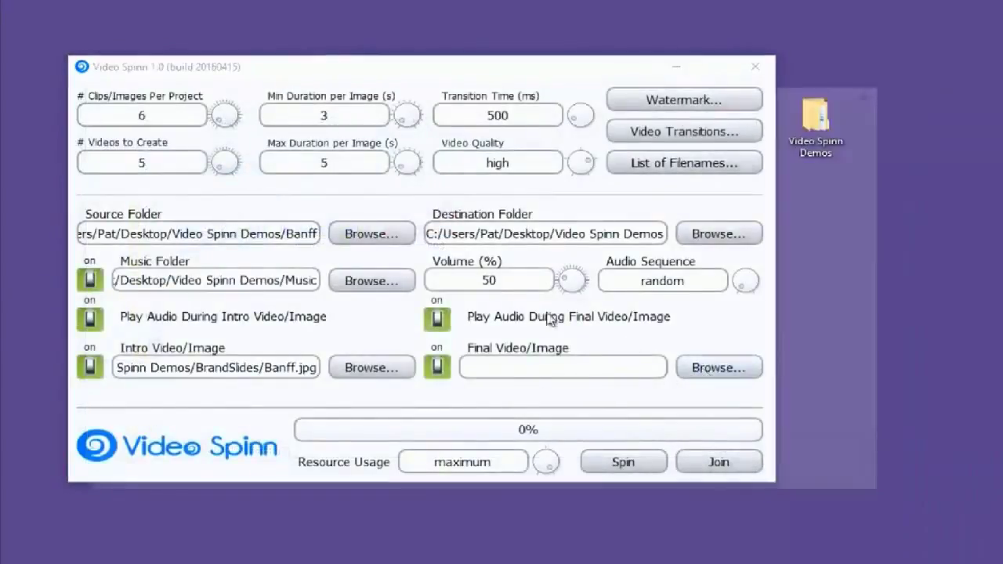
pyautogui.click(214, 186)
pyautogui.doubleClick(213, 186)
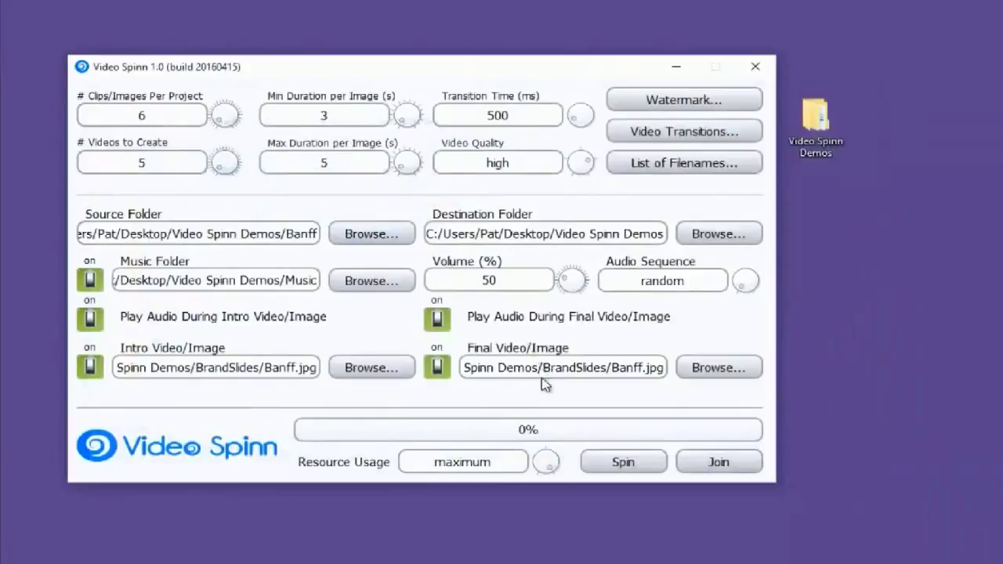
# Replace the possible filenames list with Banff, Banff Alberta, Banff National Park, Canada Tours and Banff Hiking, one per line
pyautogui.click(665, 163)
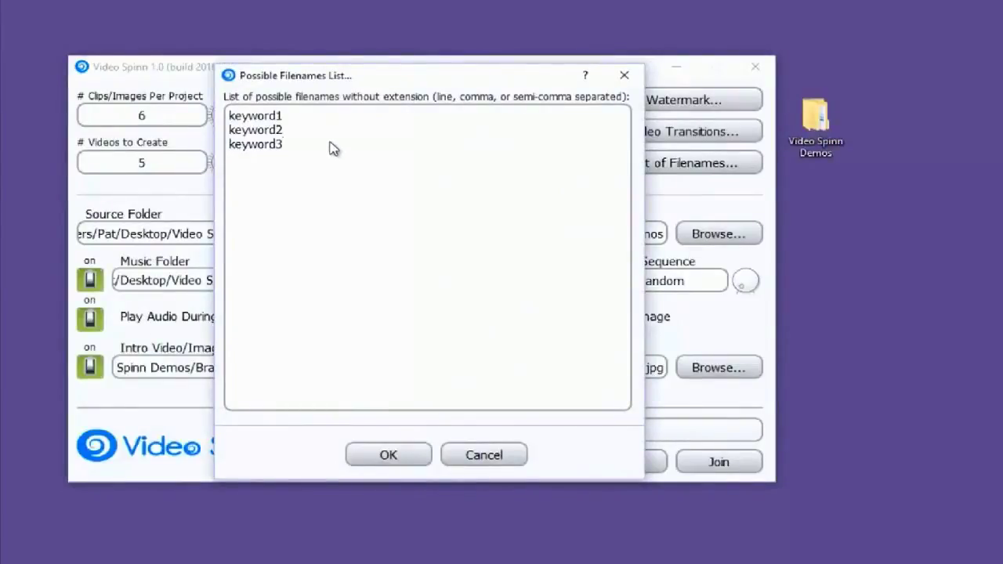
pyautogui.hotkey('ctrl', 'a')
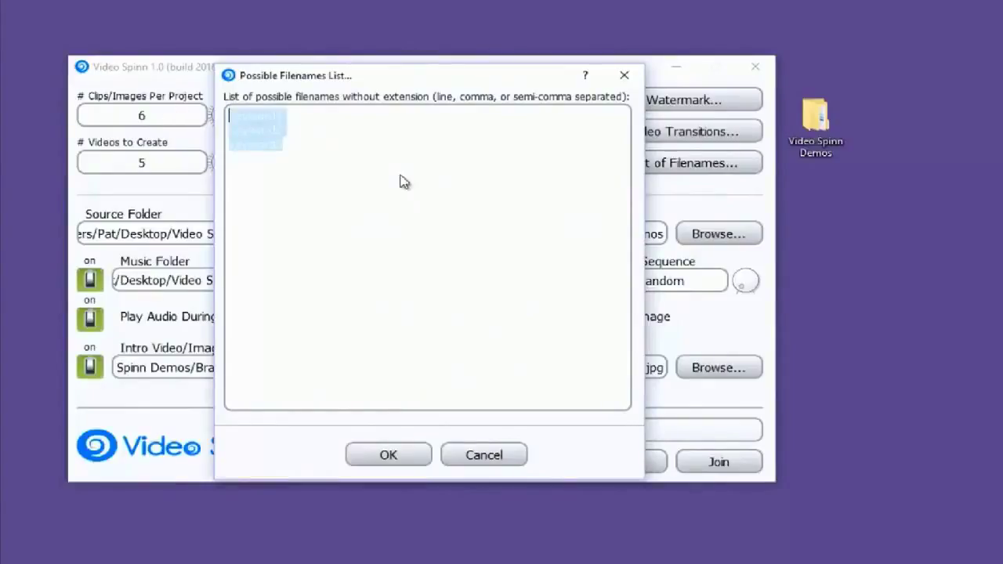
pyautogui.write('Ban')
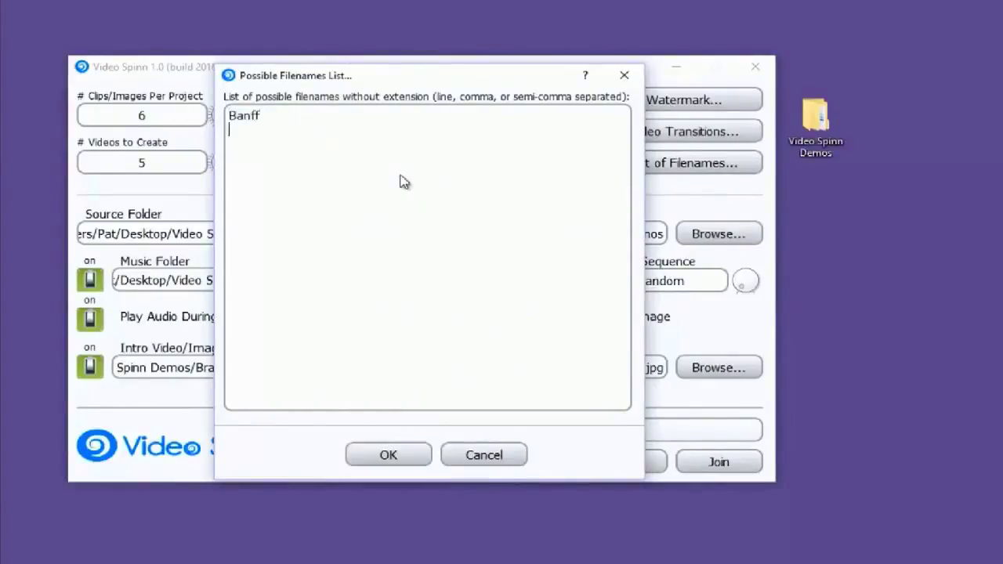
pyautogui.write('ff')
pyautogui.press('Return')
pyautogui.write('Banff')
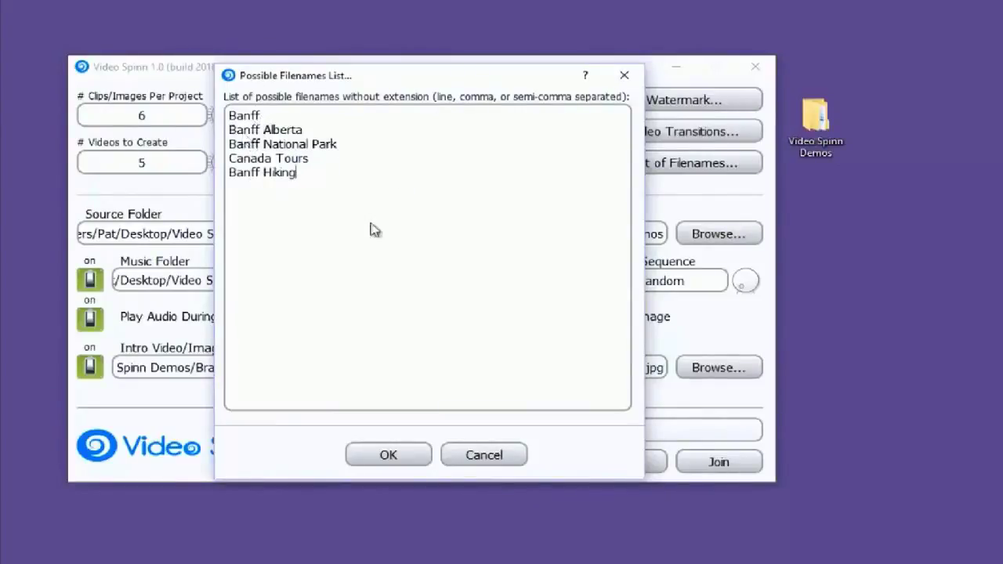
pyautogui.click(407, 464)
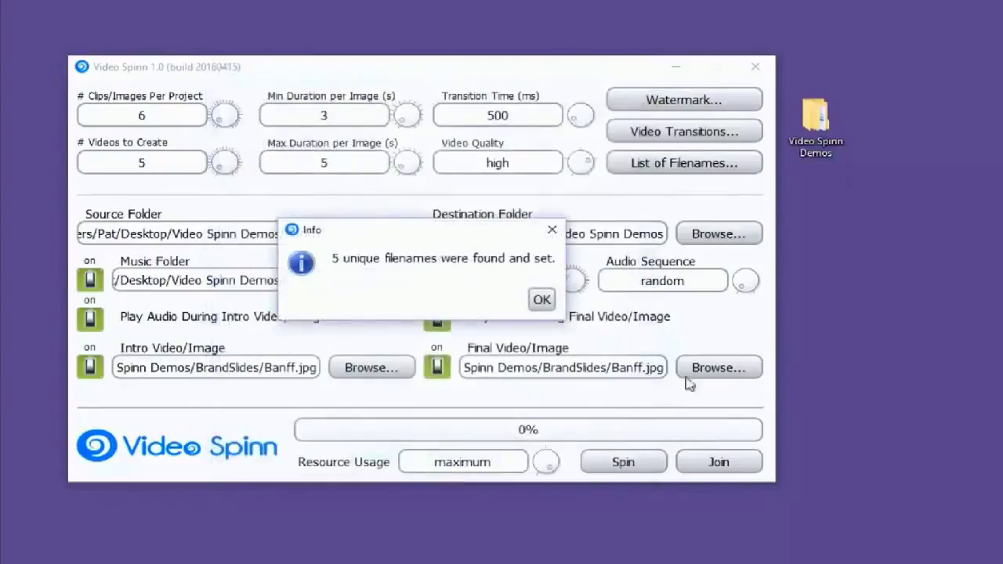
pyautogui.click(541, 300)
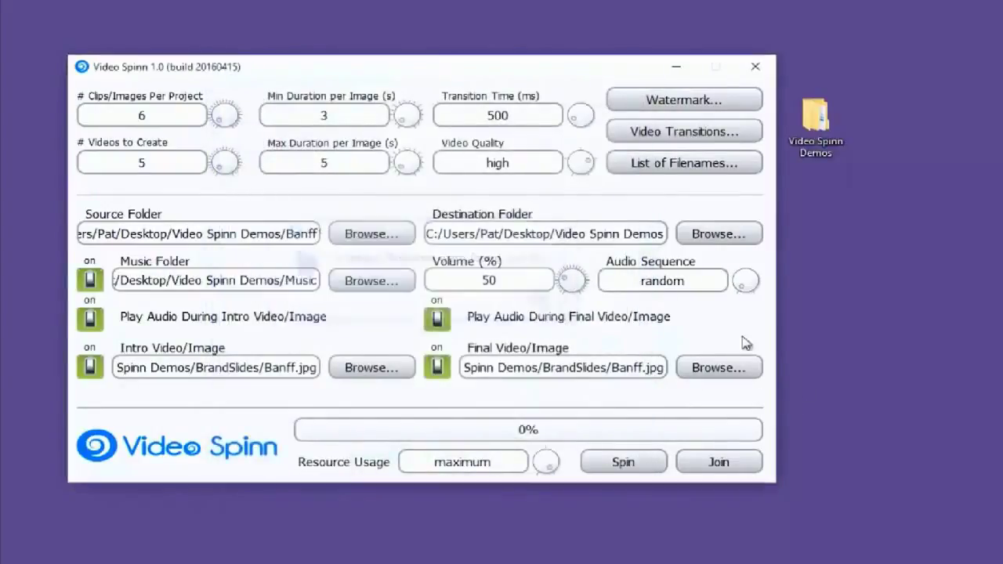
# Set resource usage to high and spin the videos, timing the run with the browser's onscreen timer placed beside the program
pyautogui.moveTo(546, 463); pyautogui.dragTo(566, 458)
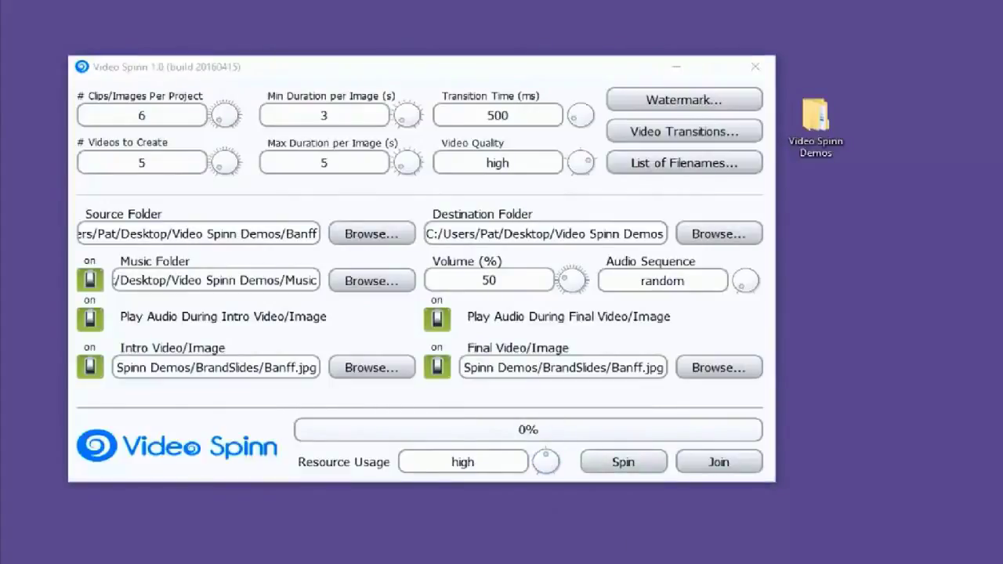
pyautogui.moveTo(1002, 93); pyautogui.dragTo(888, 68)
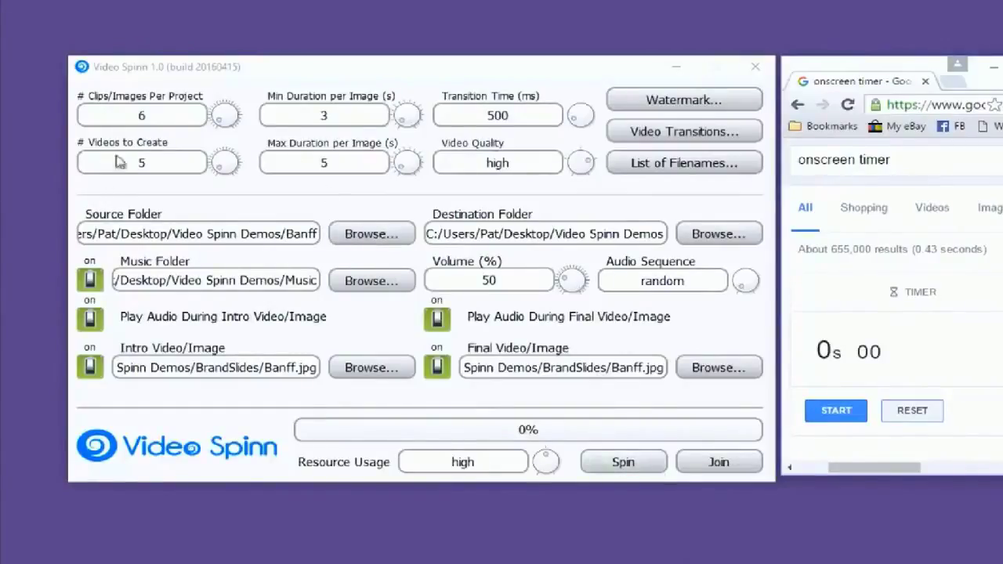
pyautogui.click(624, 463)
pyautogui.click(837, 410)
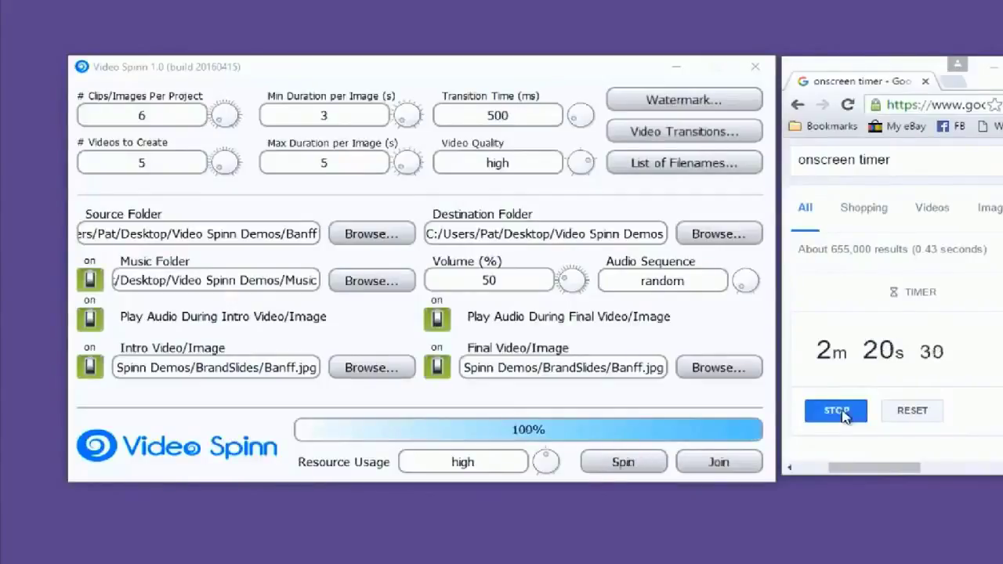
pyautogui.click(837, 411)
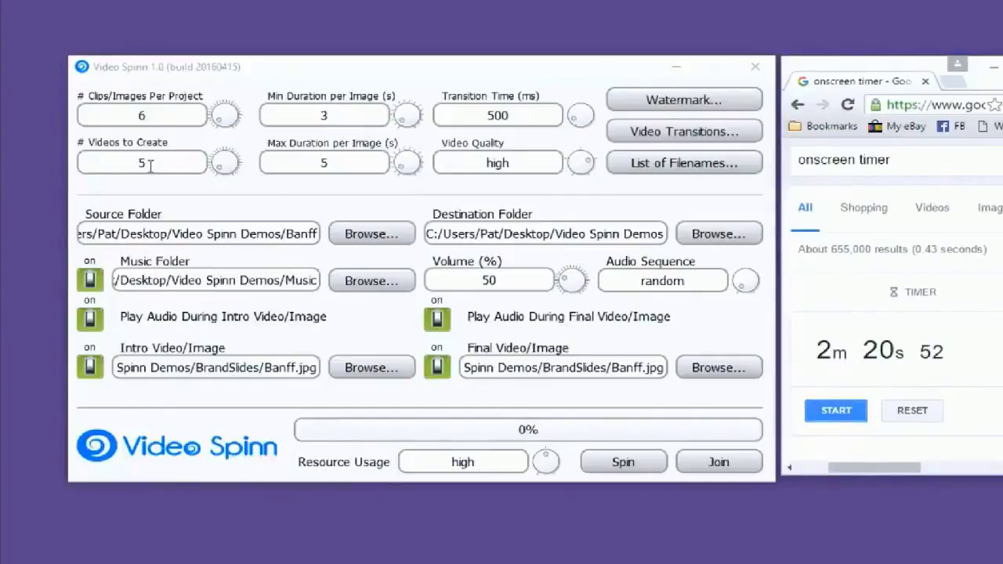
pyautogui.moveTo(549, 463); pyautogui.dragTo(558, 468)
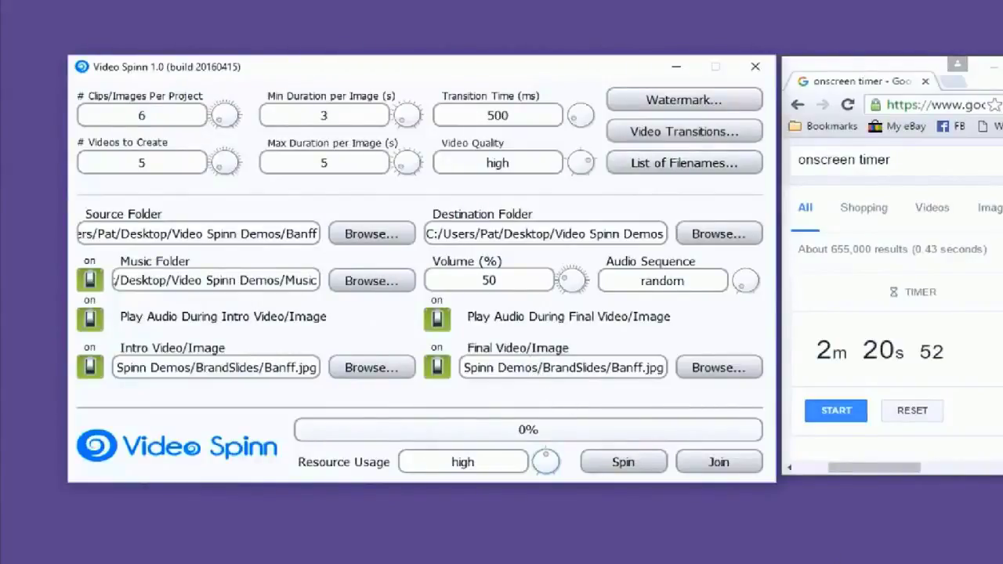
# Switch to File Explorer and select the generated videos from Banff Alberta.mp4 through Canada Tours.mp4 in the Video Spinn Demos folder
pyautogui.hotkey('alt', 'Tab')
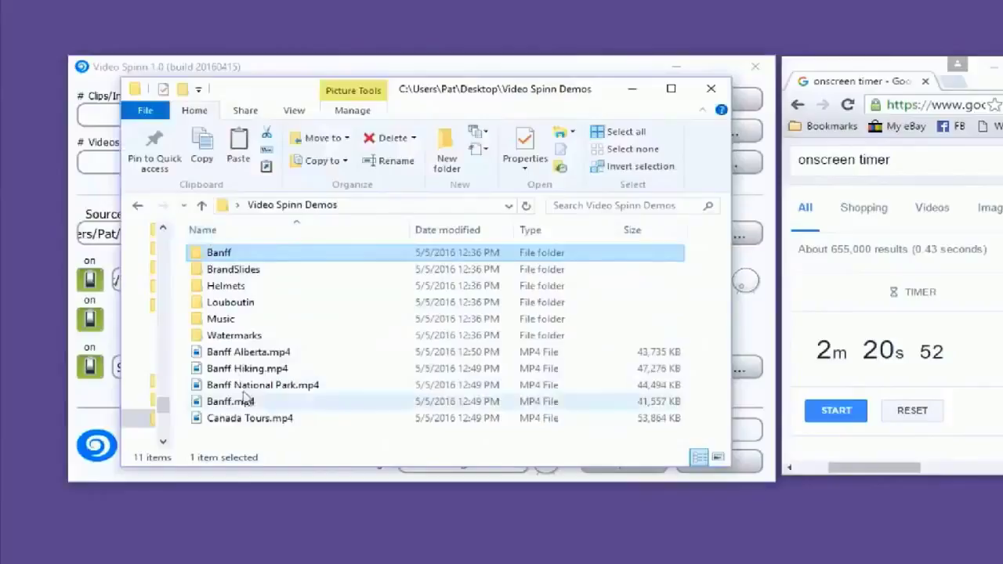
pyautogui.click(243, 352)
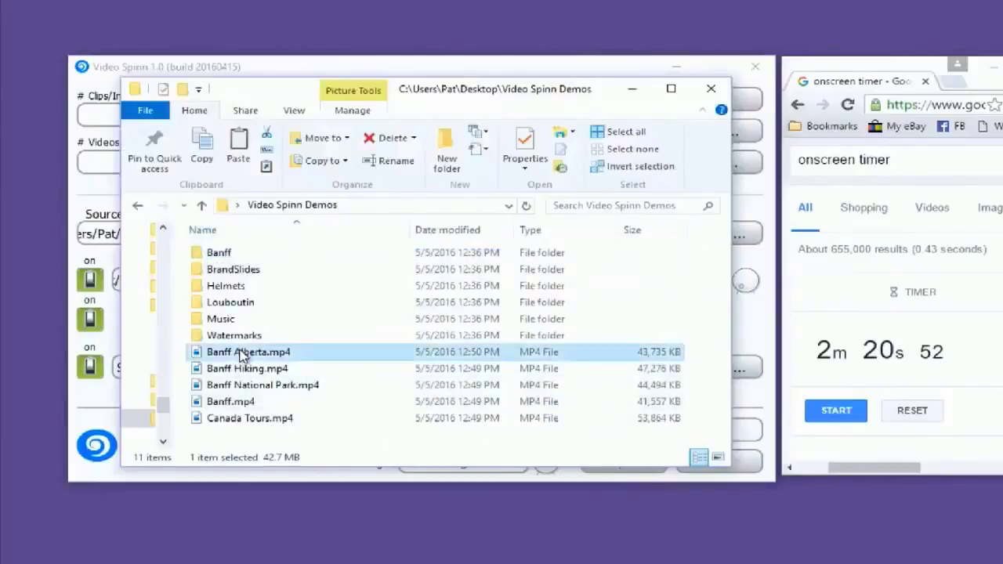
pyautogui.keyDown('shift'); pyautogui.click(262, 424); pyautogui.keyUp('shift')
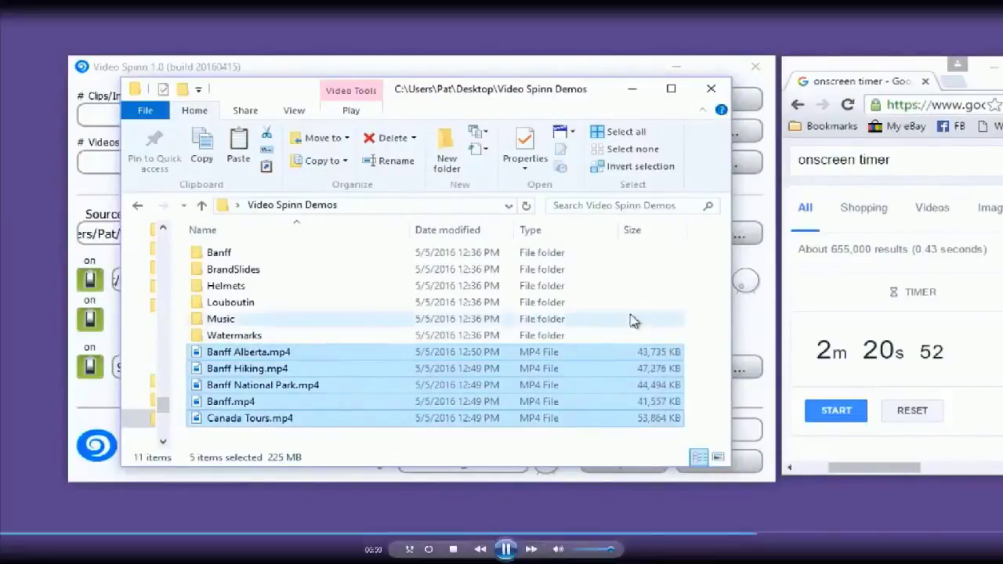
# Clear the multiple selection and open Banff Hiking.mp4 in the video player to review it
pyautogui.click(381, 335)
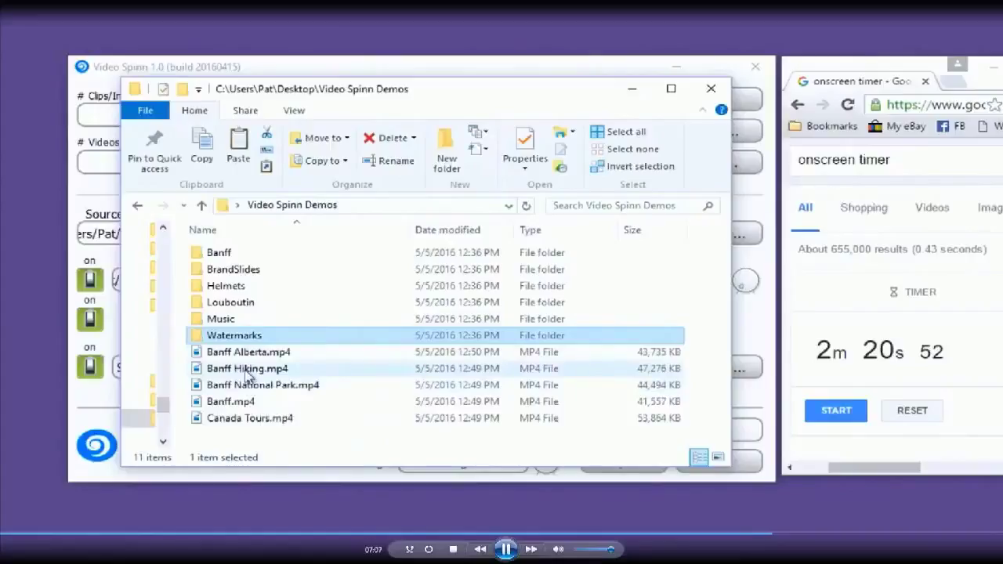
pyautogui.click(248, 370)
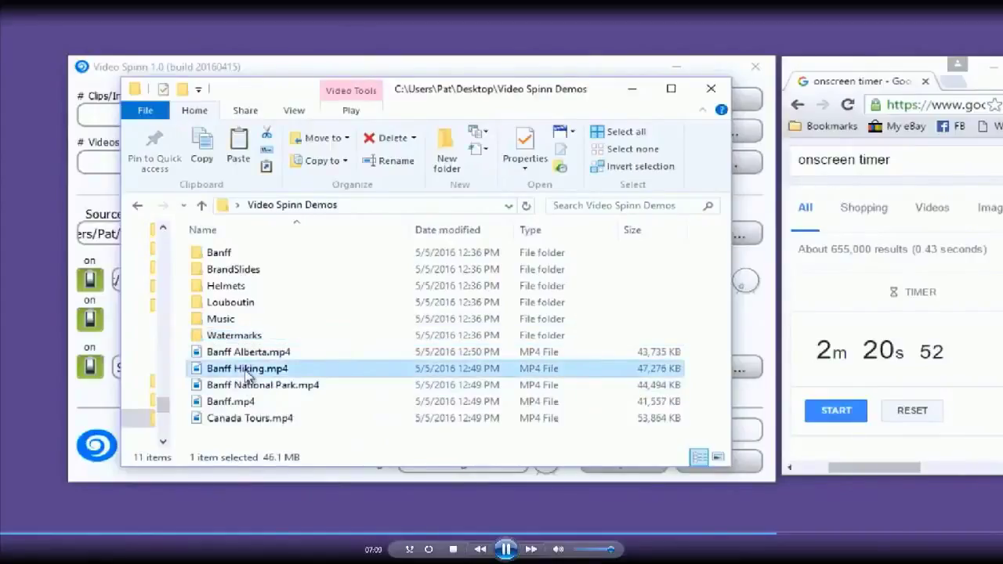
pyautogui.doubleClick(247, 370)
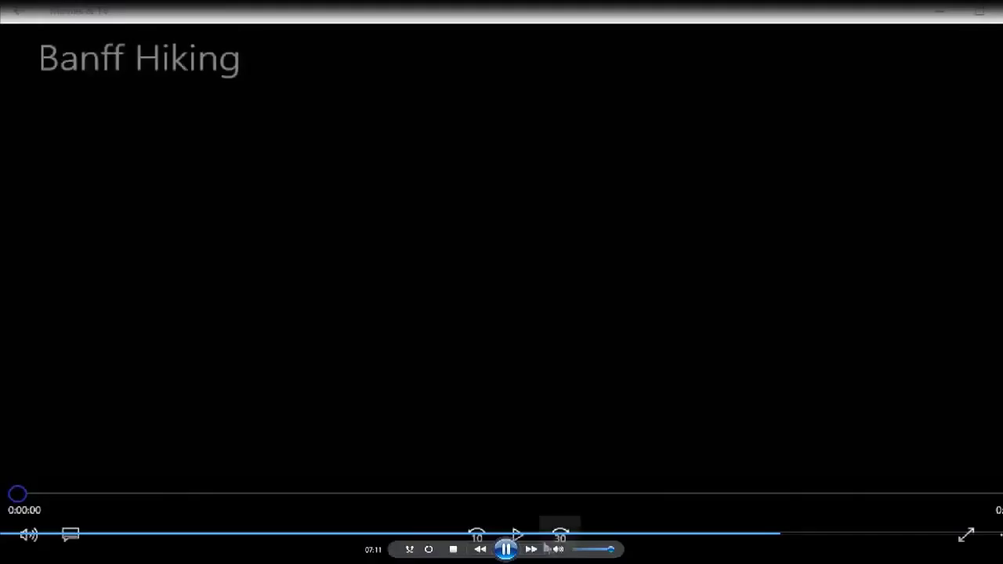